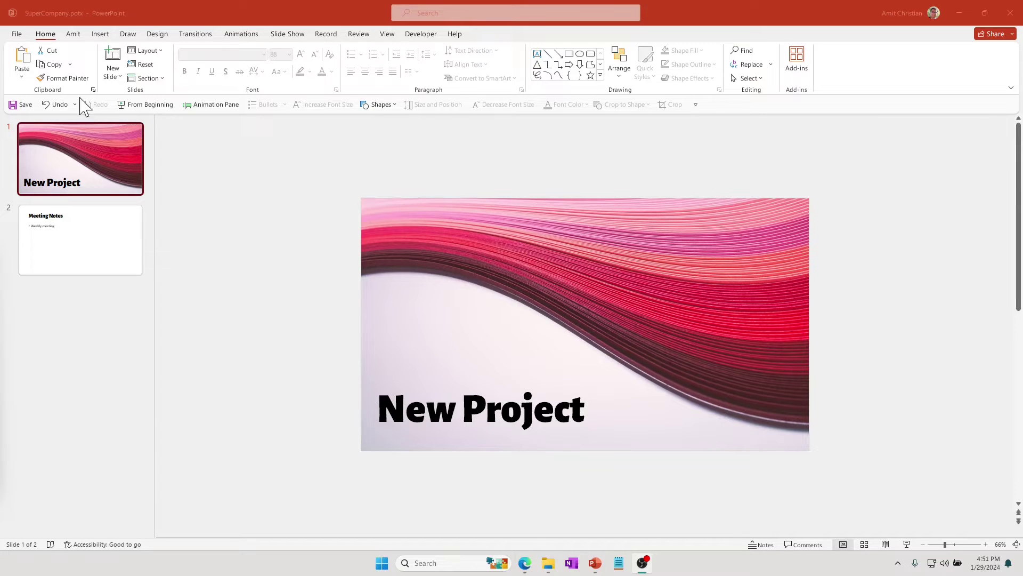
Step: Create a new presentation from the personal SuperCompany template
click(17, 34)
click(34, 82)
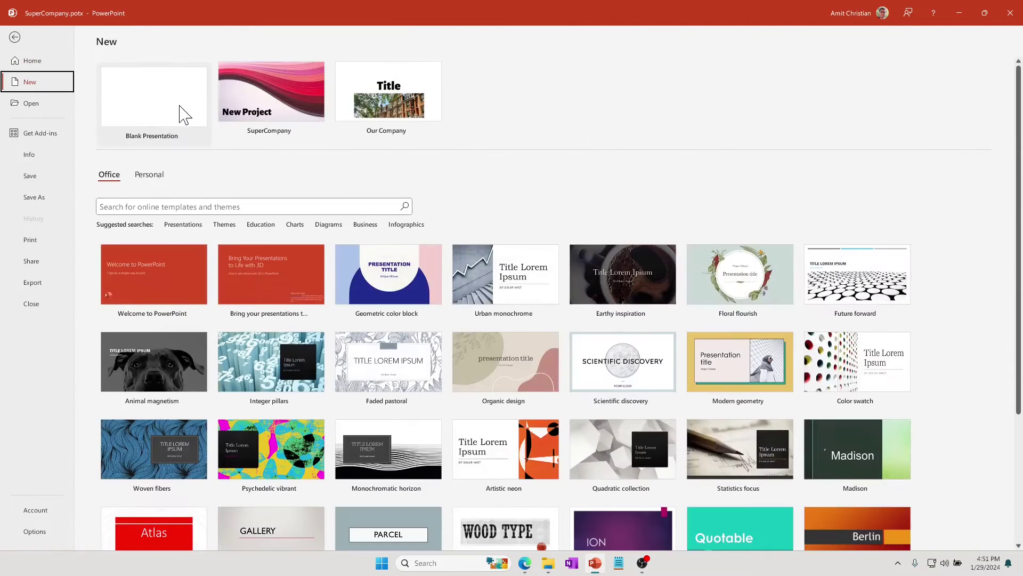
click(151, 176)
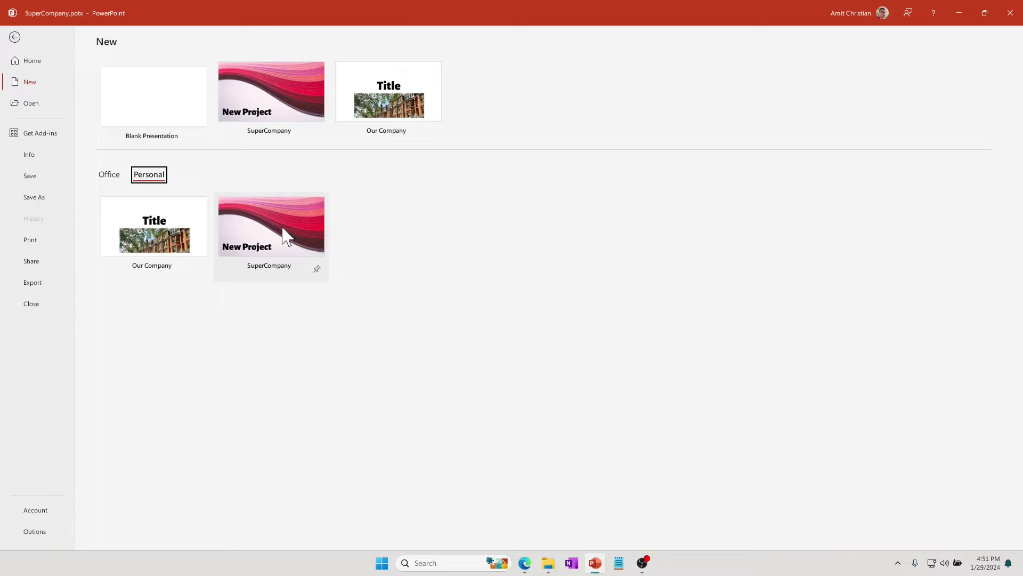
click(285, 235)
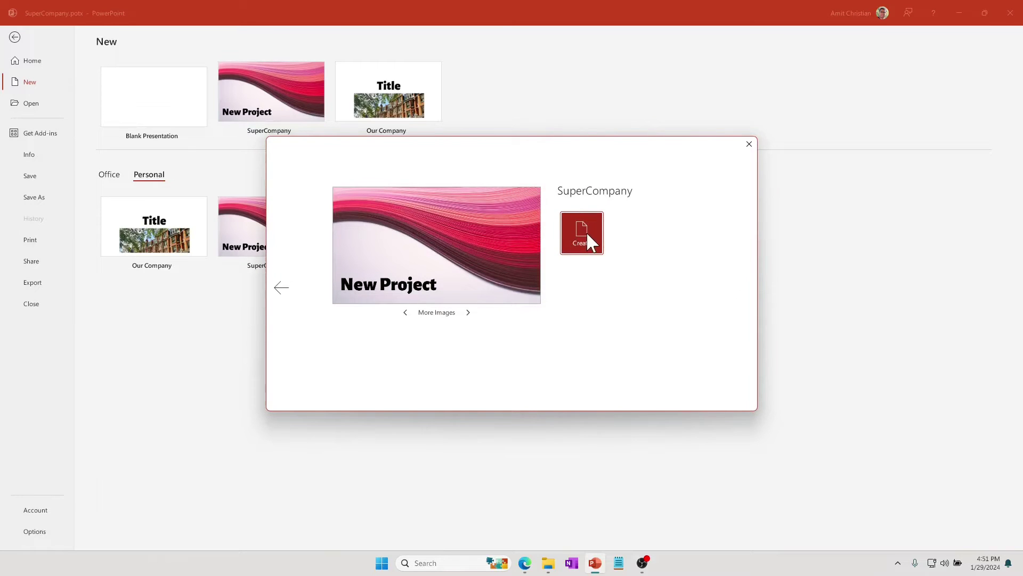
click(587, 232)
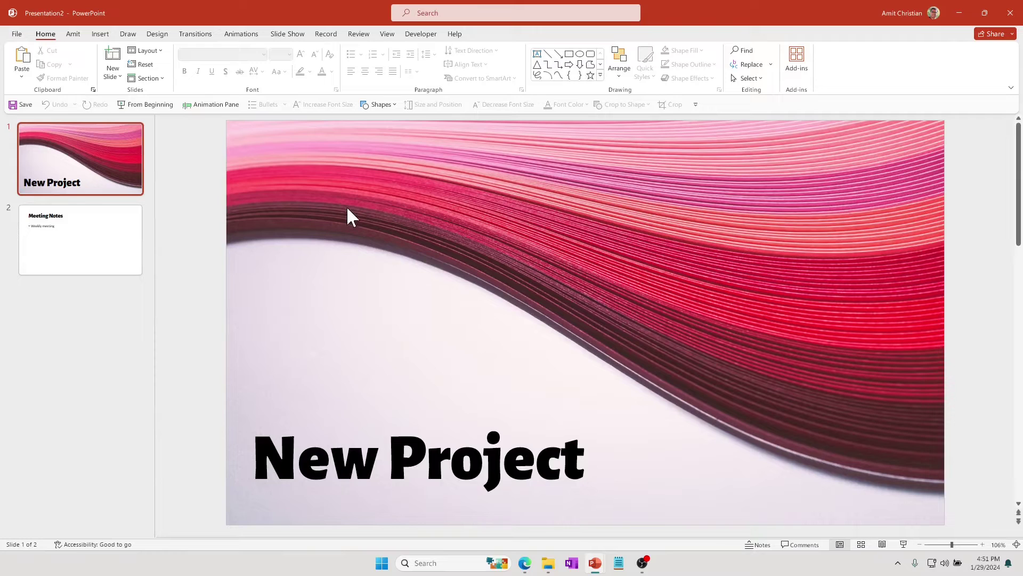
Step: Delete the New Project title slide and add an 'Action items' bullet to the Meeting Notes slide
click(110, 171)
key(Delete)
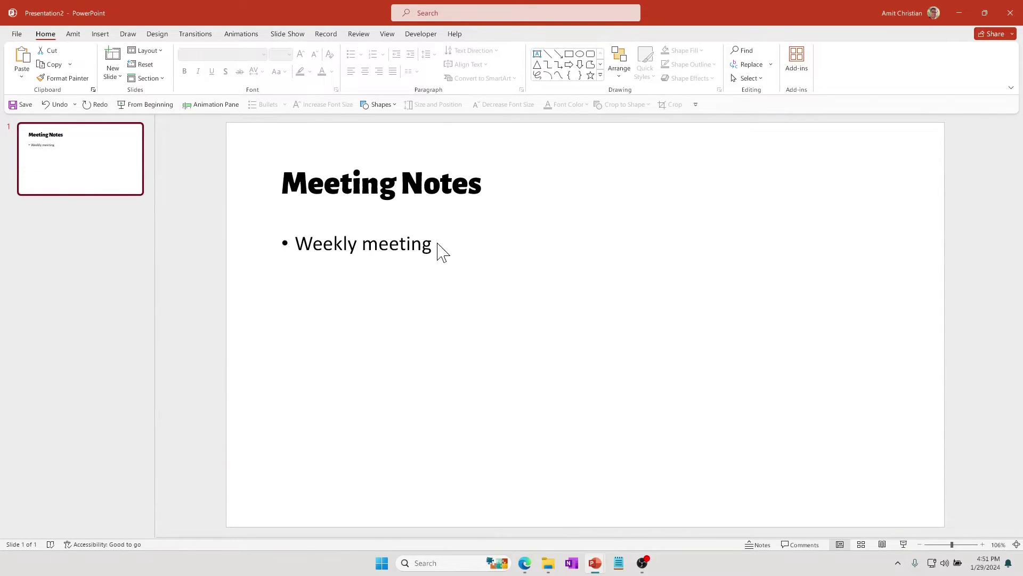
click(491, 265)
key(Return)
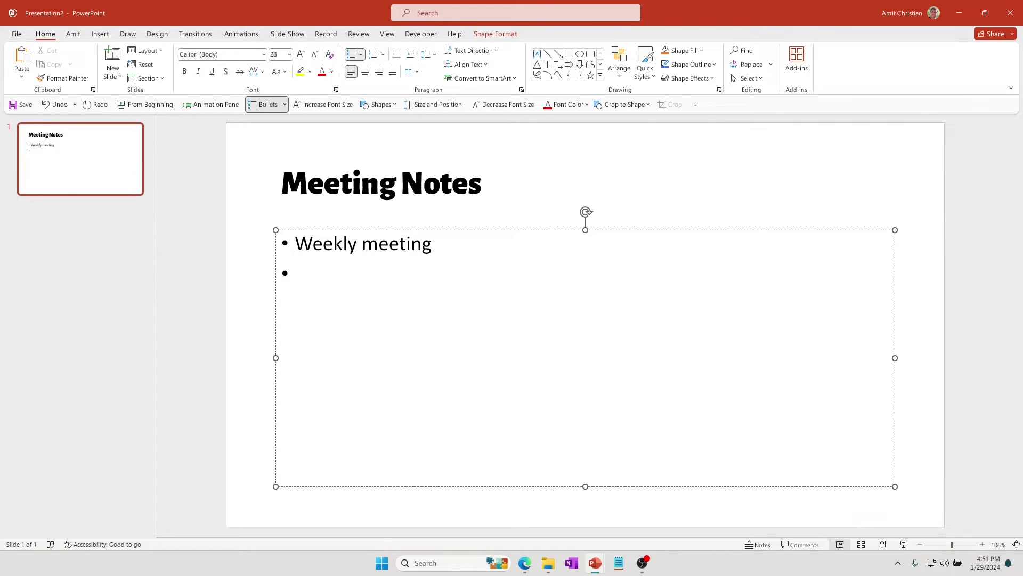
text(Action items)
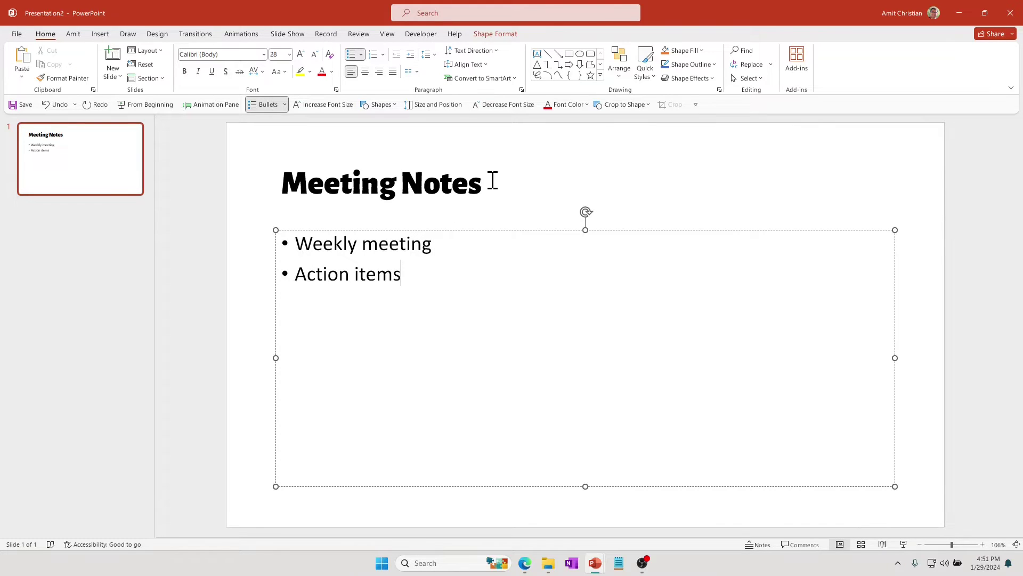
click(491, 180)
click(251, 243)
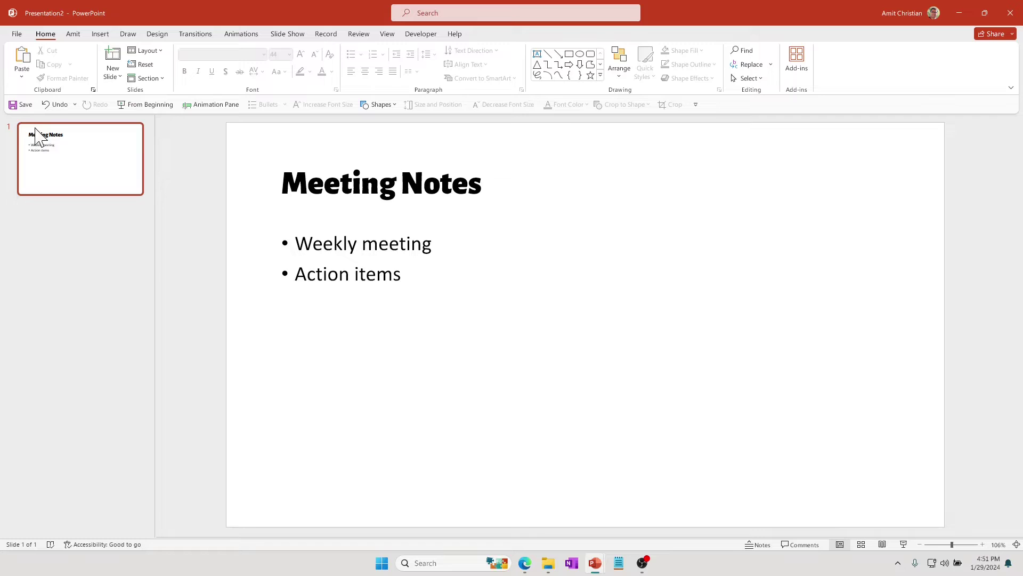
Step: Save the deck as Meeting Notes.pptx in Downloads\Company Presentation
click(21, 105)
click(427, 340)
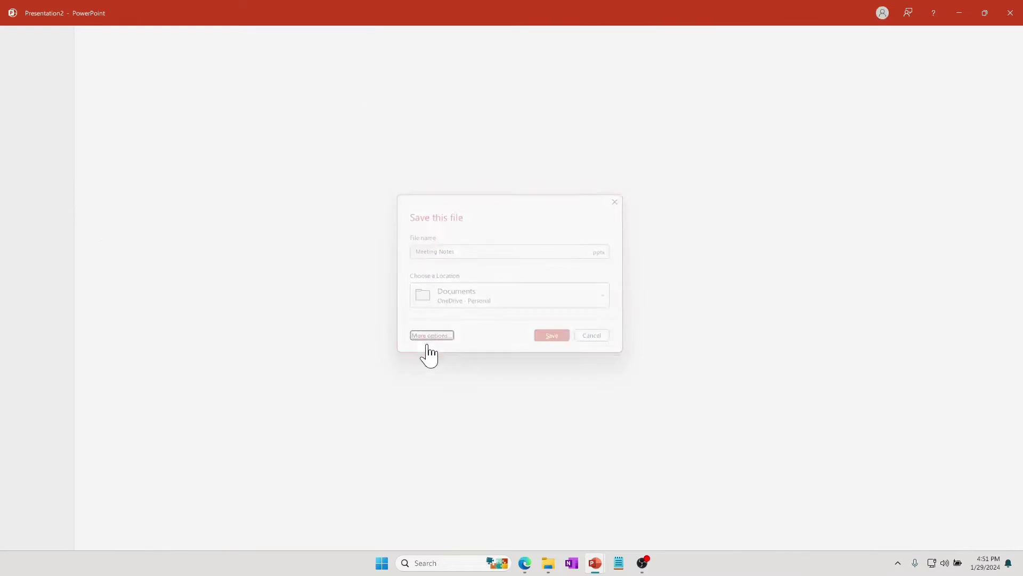
click(137, 299)
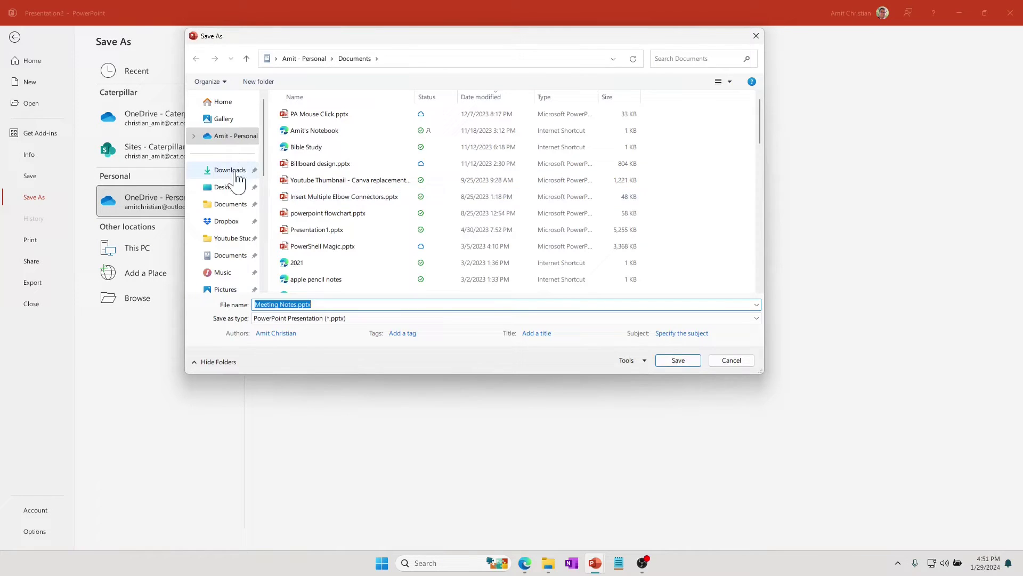
click(228, 171)
double_click(341, 134)
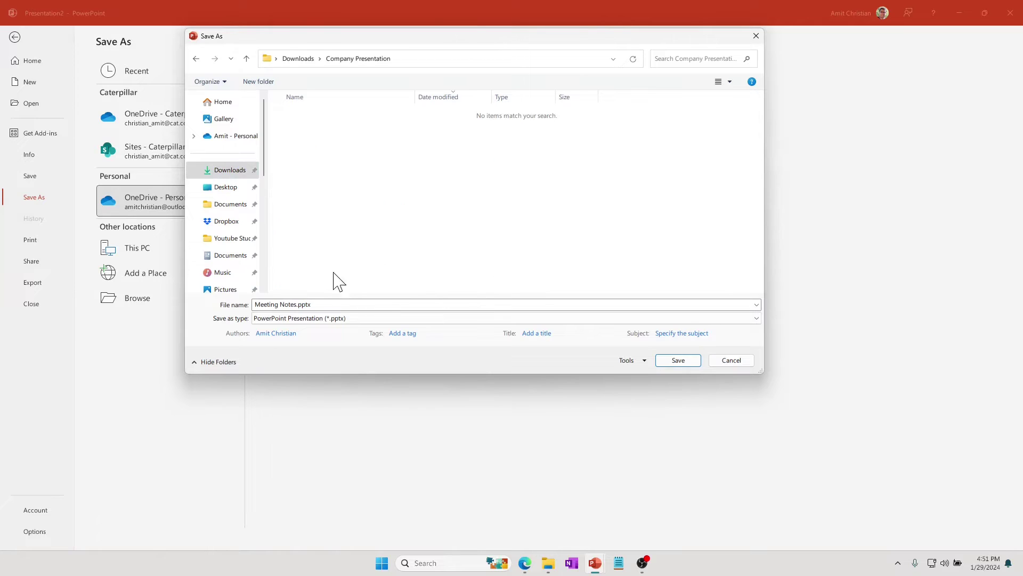
click(331, 304)
click(680, 361)
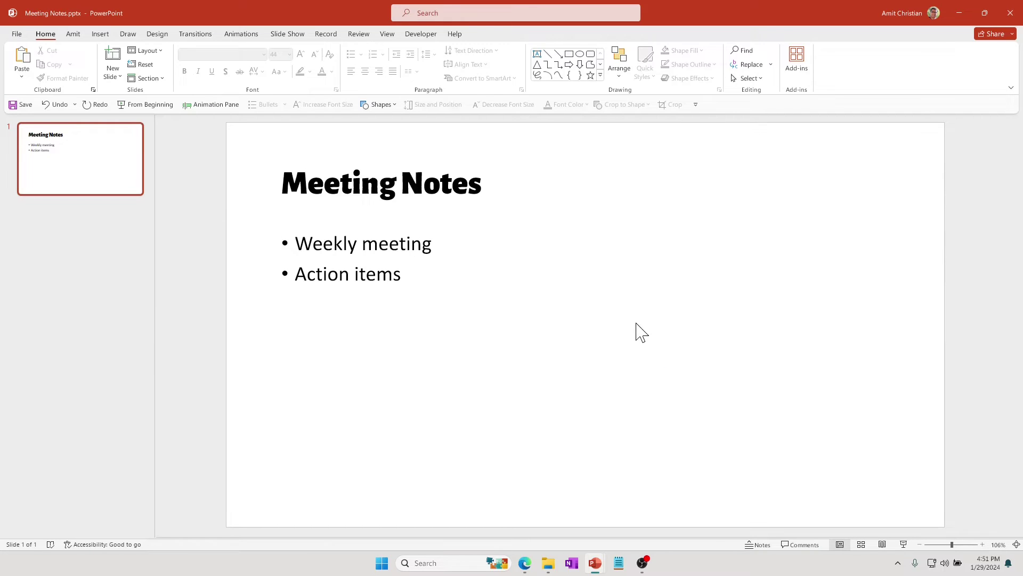
Step: In File Explorer, select Meeting Notes.pptx in Company Presentation to check its 4.63 MB size
click(549, 565)
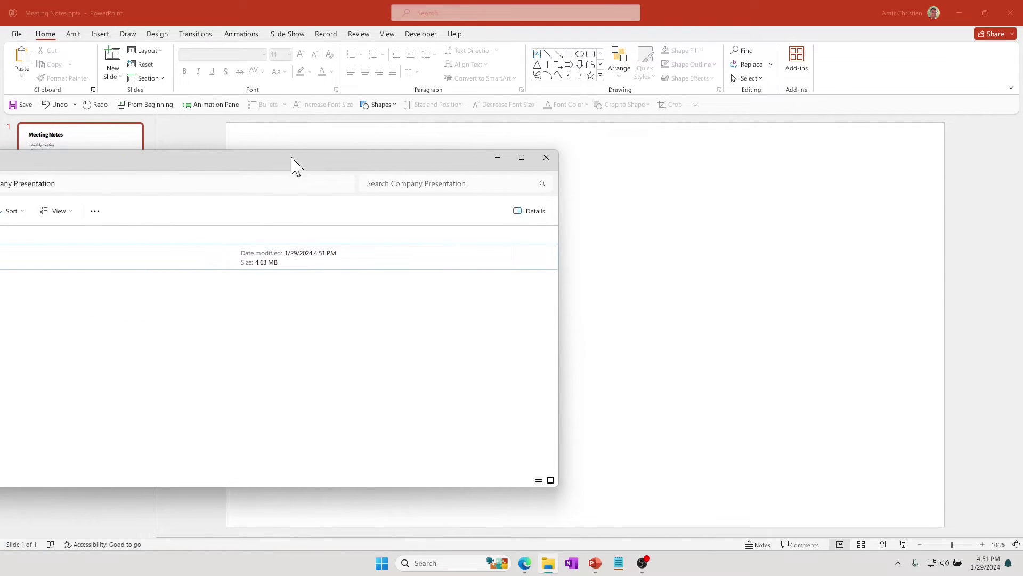
drag(274, 155, 606, 155)
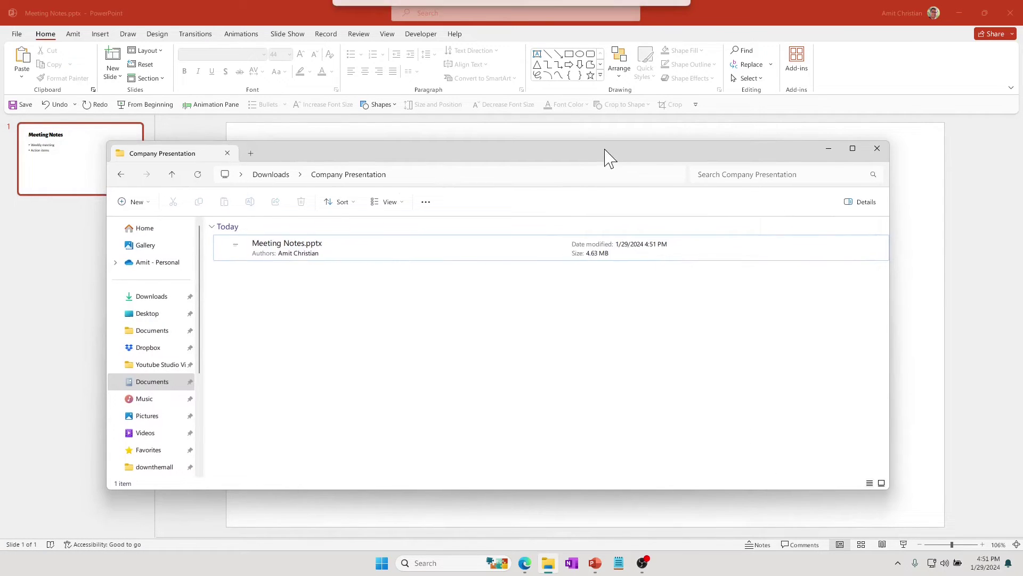
click(331, 258)
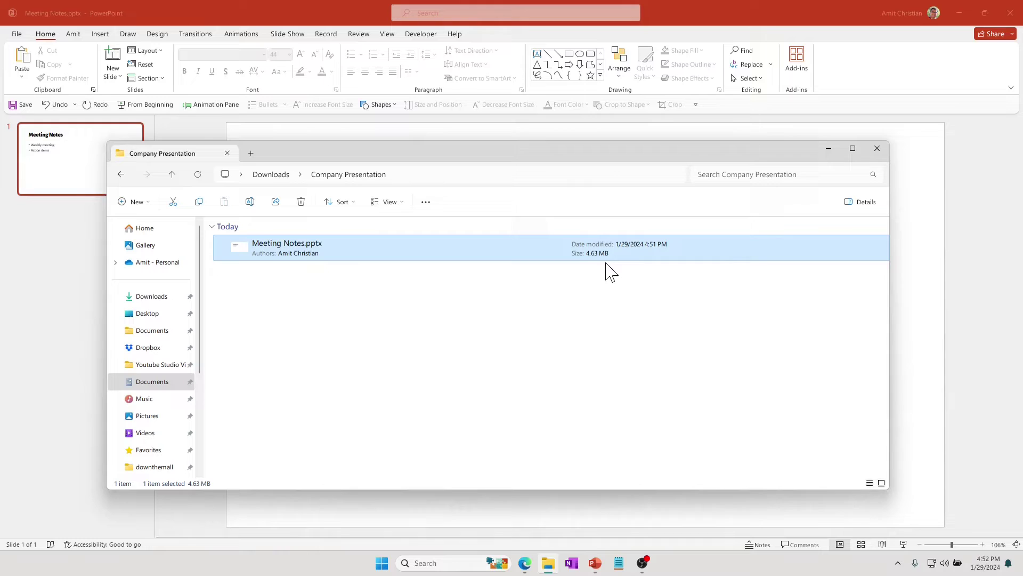
drag(355, 162, 369, 146)
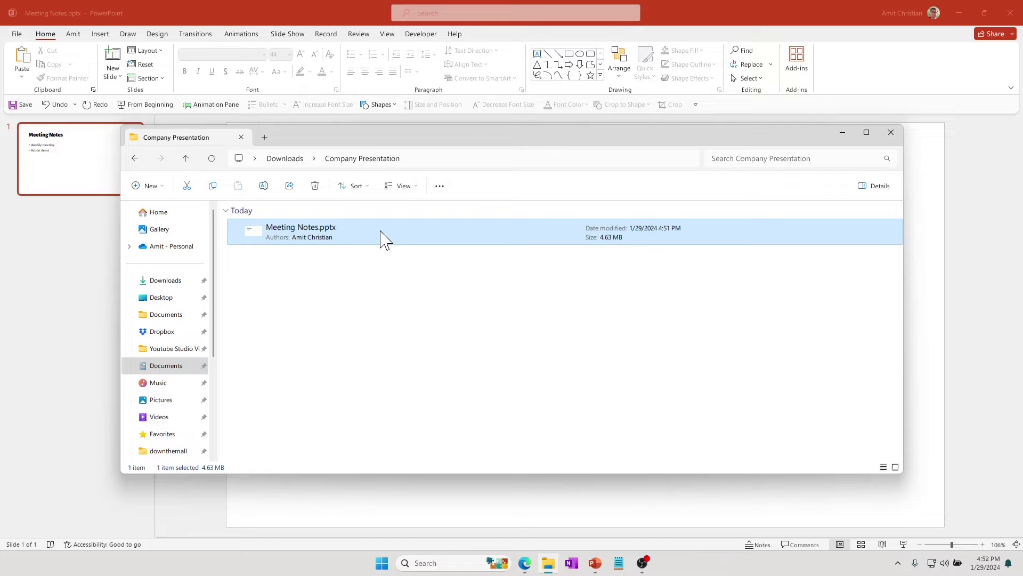
click(320, 235)
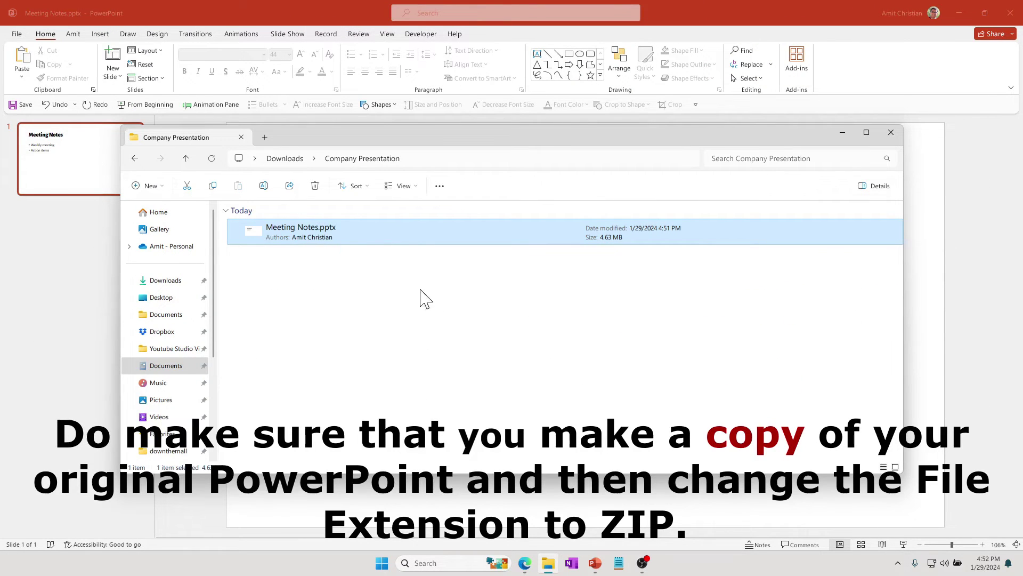
Step: Duplicate Meeting Notes.pptx in the same folder with copy and paste
click(353, 285)
click(372, 244)
key(ctrl+c)
key(ctrl+v)
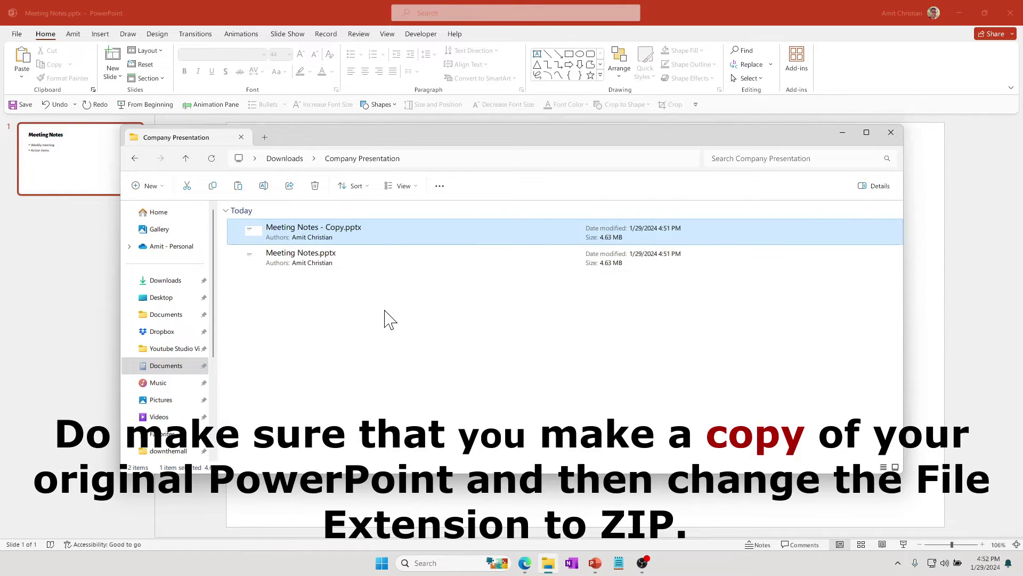
Step: Change the copy's extension from .pptx to .zip, accepting the extension-change warning
click(358, 234)
click(362, 230)
key(BackSpace)
key(BackSpace)
key(BackSpace)
key(BackSpace)
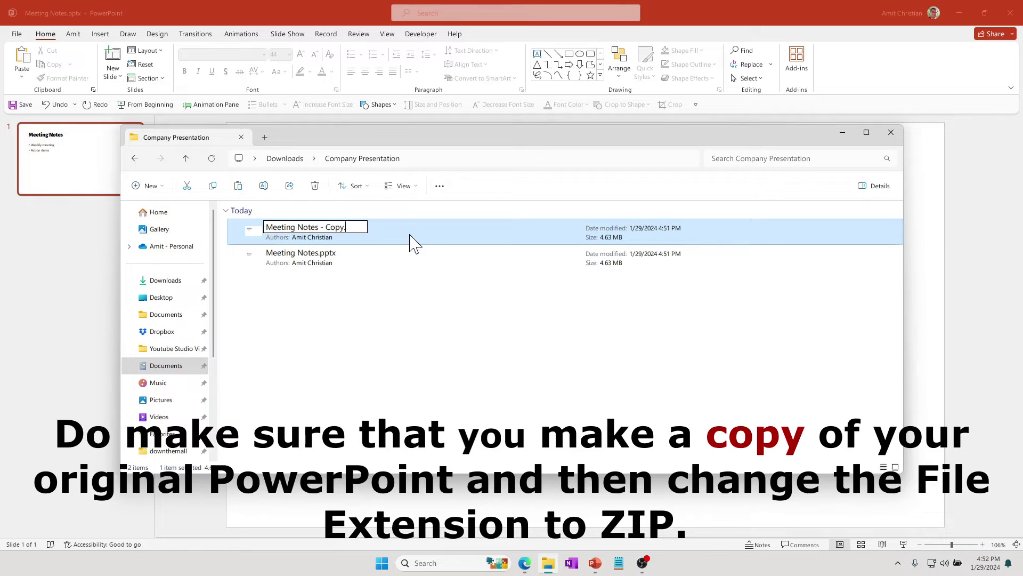
text(zip)
key(Return)
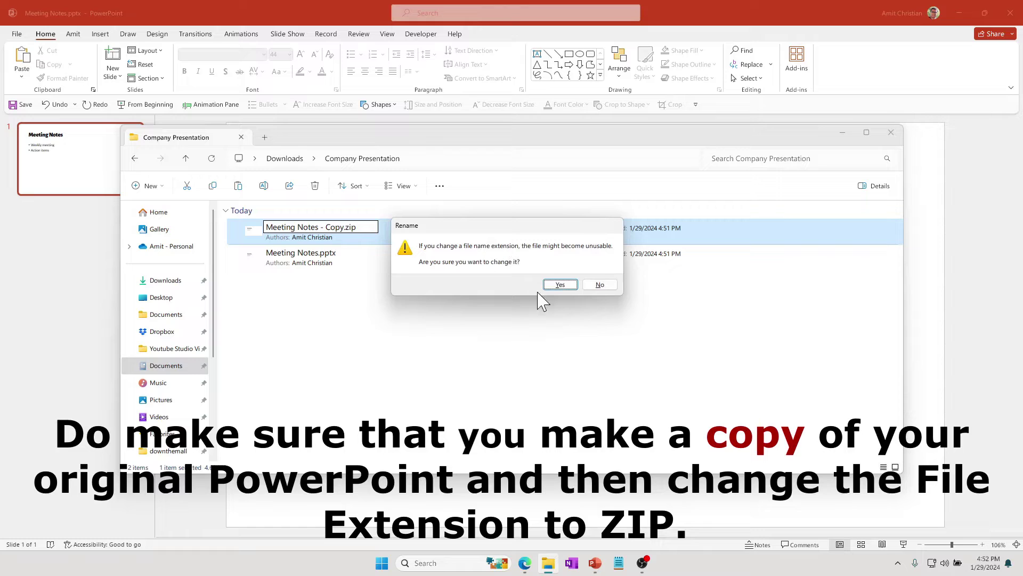
click(559, 287)
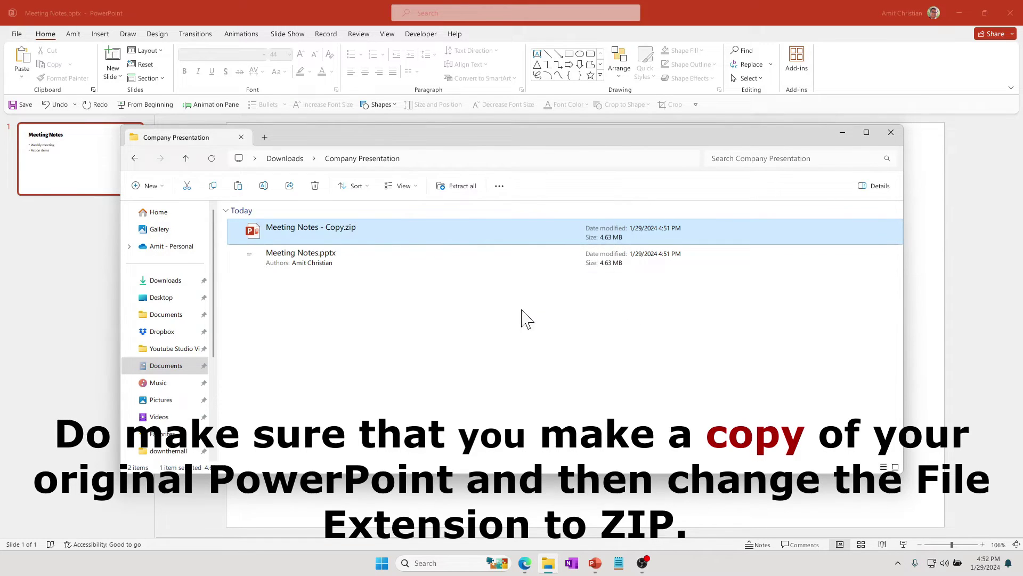
click(329, 235)
key(Escape)
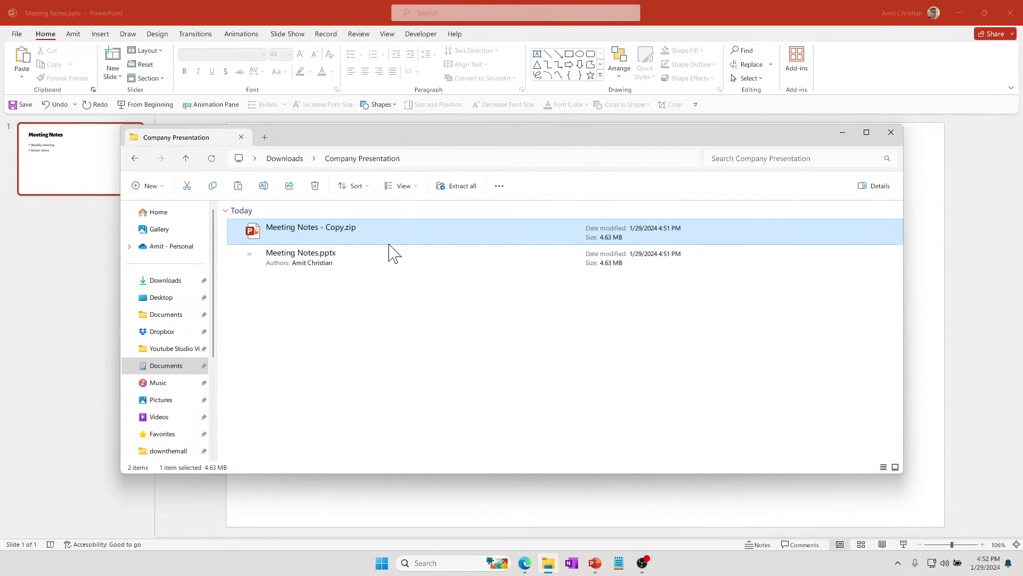
Step: Browse into the zip copy's ppt\media folder and select the 4.26 MB image2.jpeg
double_click(354, 240)
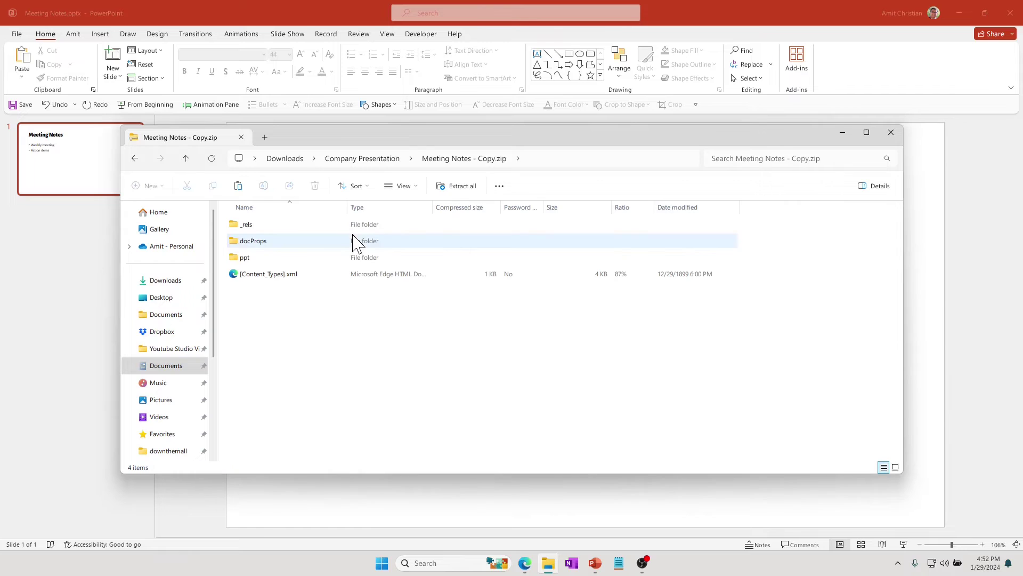
click(382, 159)
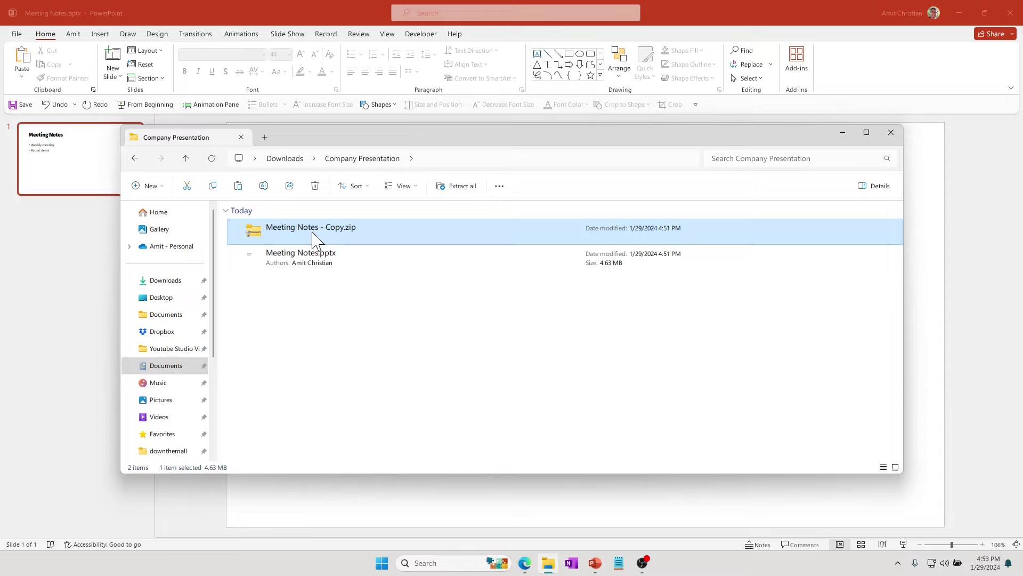
double_click(296, 234)
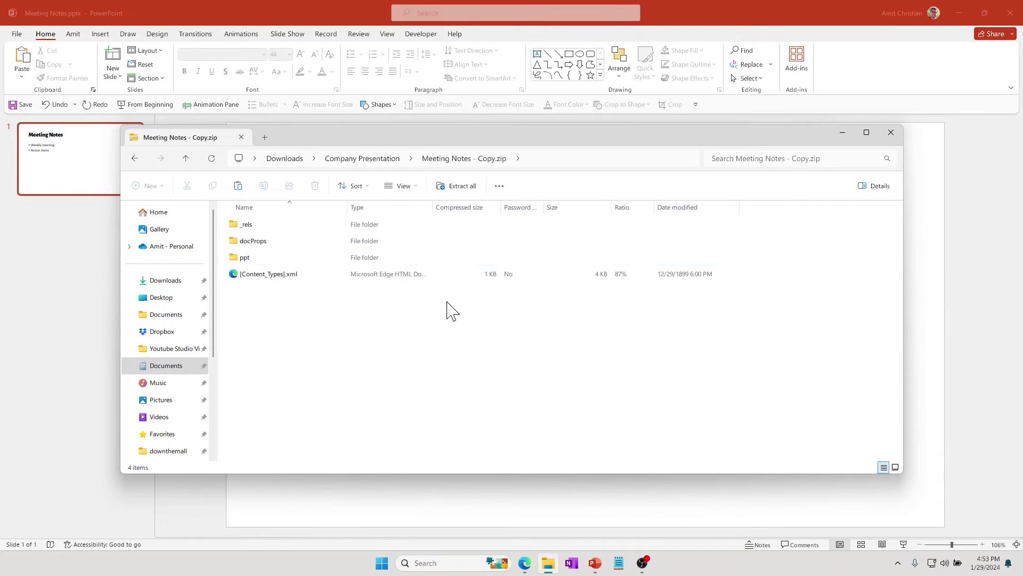
double_click(246, 259)
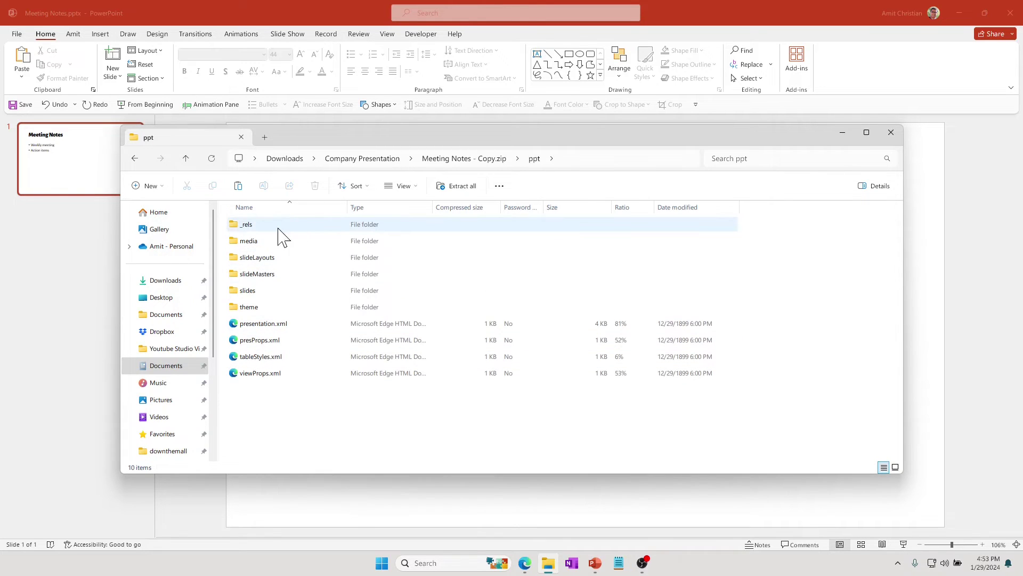
double_click(255, 242)
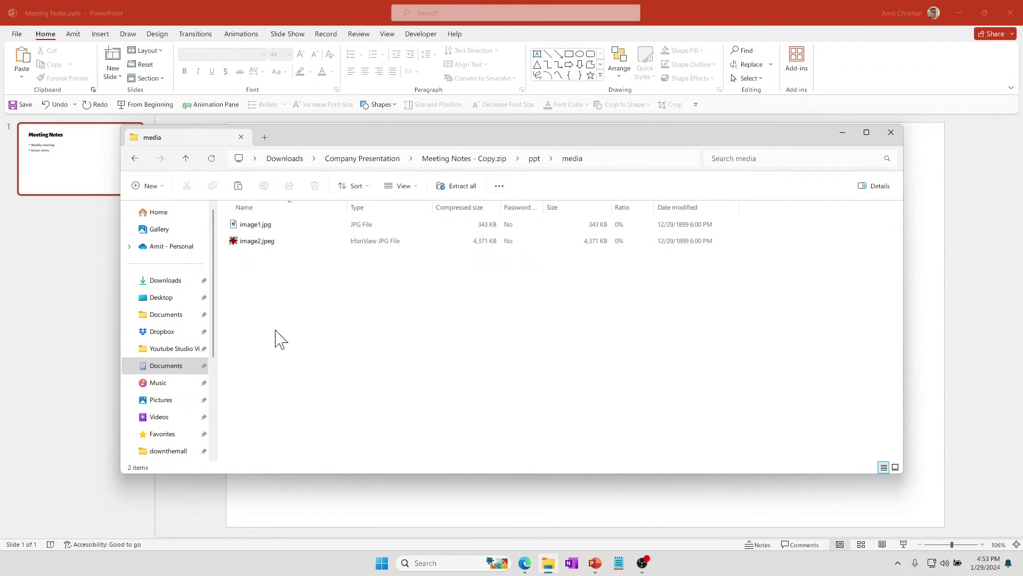
click(250, 243)
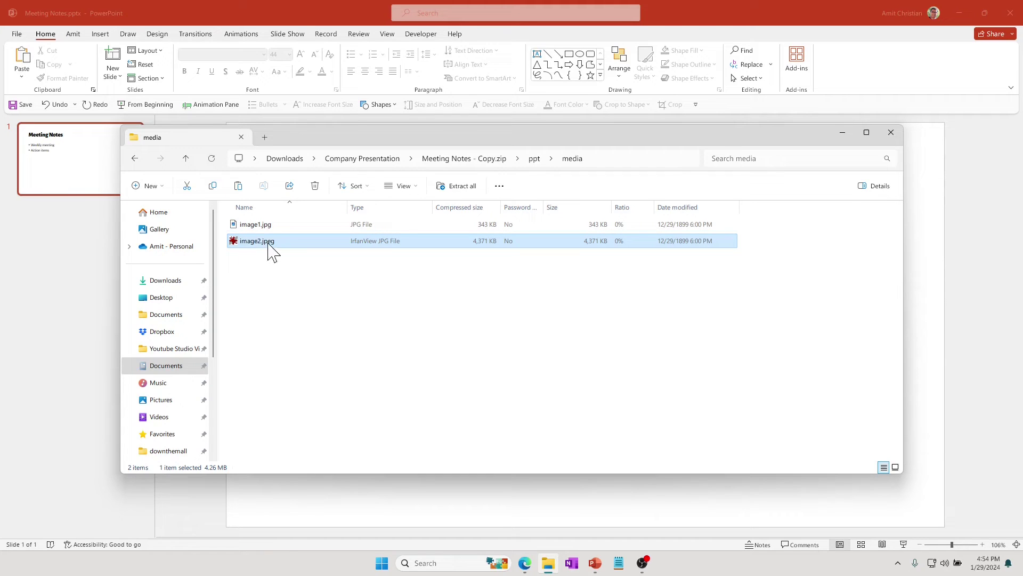
Step: Permanently delete image2.jpeg from the zip and return to Company Presentation
key(Delete)
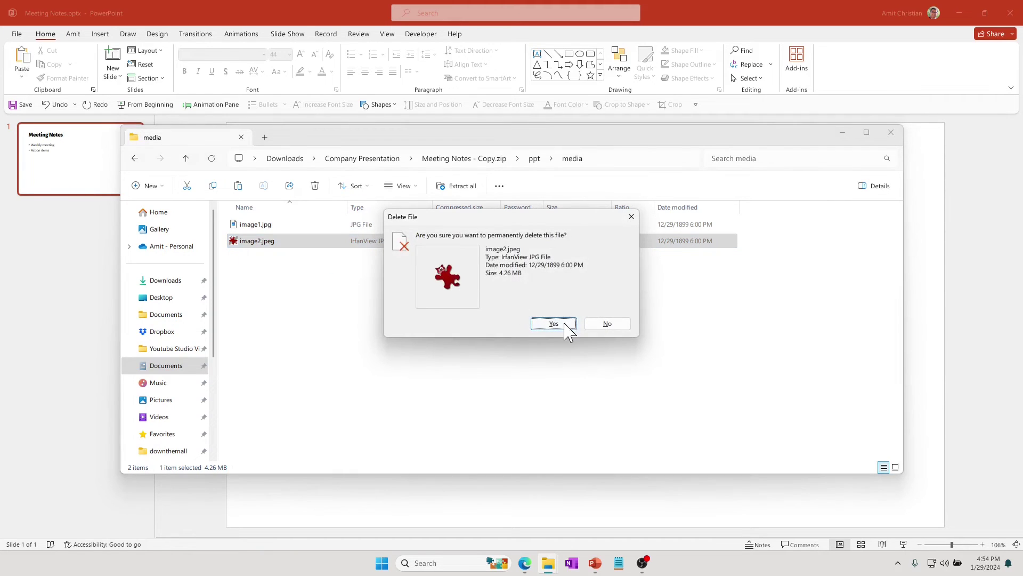
click(564, 324)
click(361, 160)
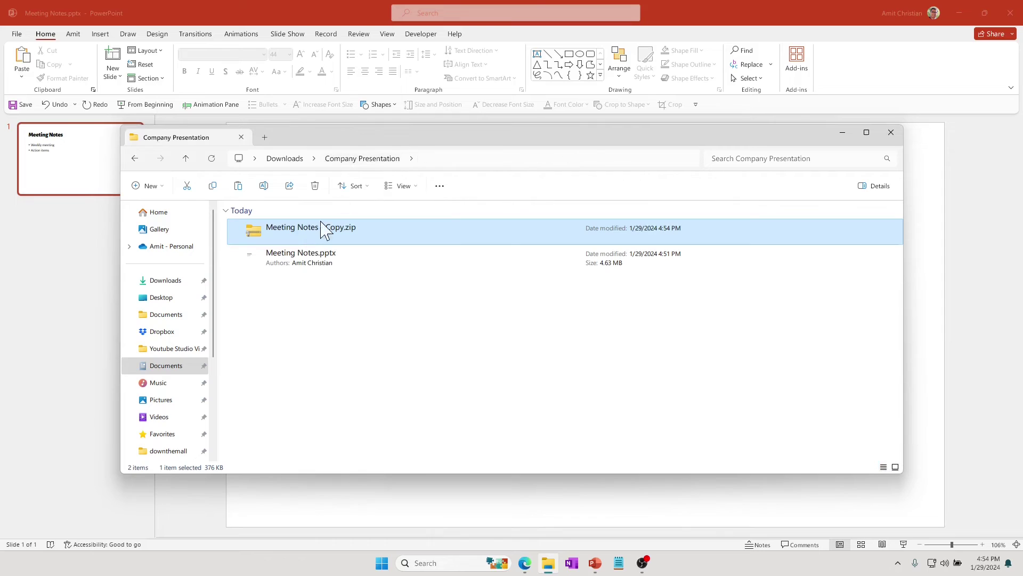
Step: Rename the zip back to Meeting Notes - Copy.pptx and open it in PowerPoint
key(F2)
key(Right)
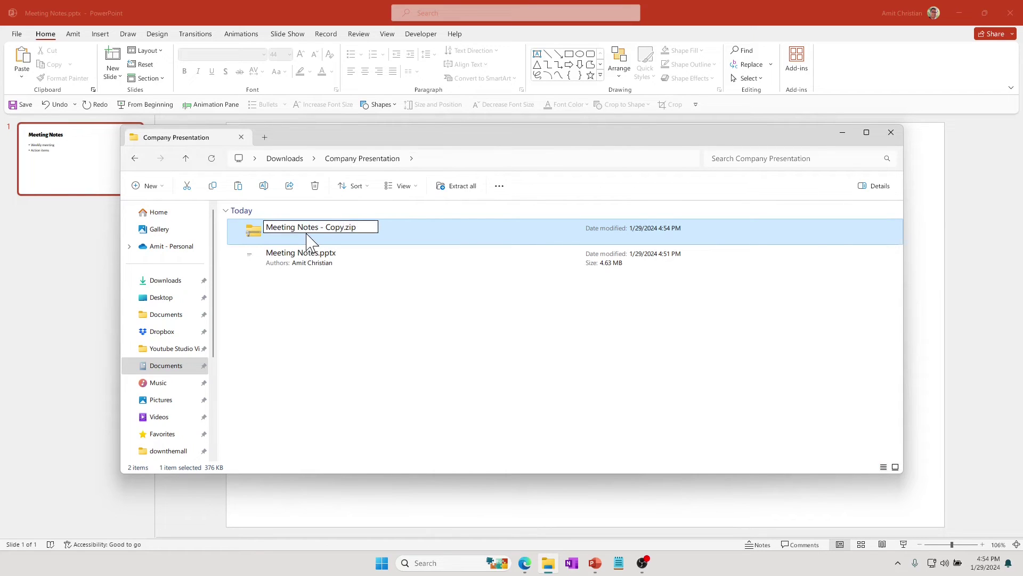
key(Delete)
key(Delete)
key(Delete)
key(Delete)
text(.pptx)
key(Return)
key(Return)
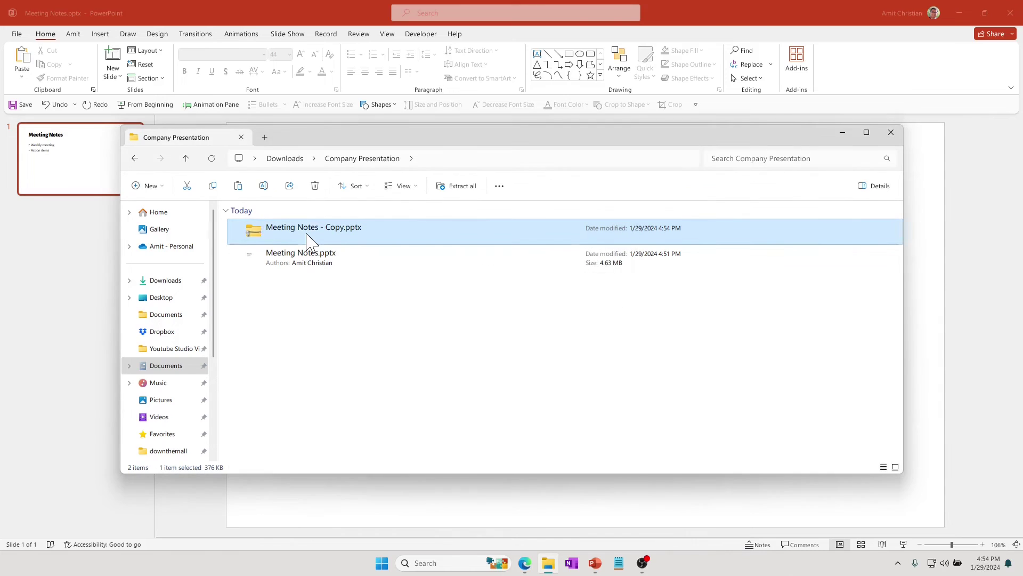
double_click(338, 230)
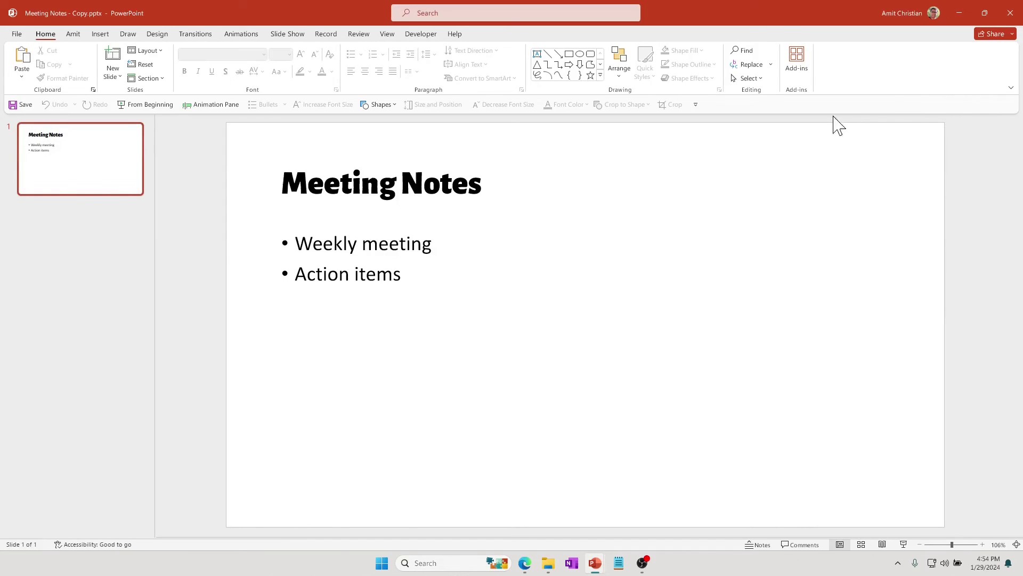
Step: Close PowerPoint and view Properties of Meeting Notes - Copy.pptx, confirming its 376 KB size
click(1011, 13)
right_click(313, 235)
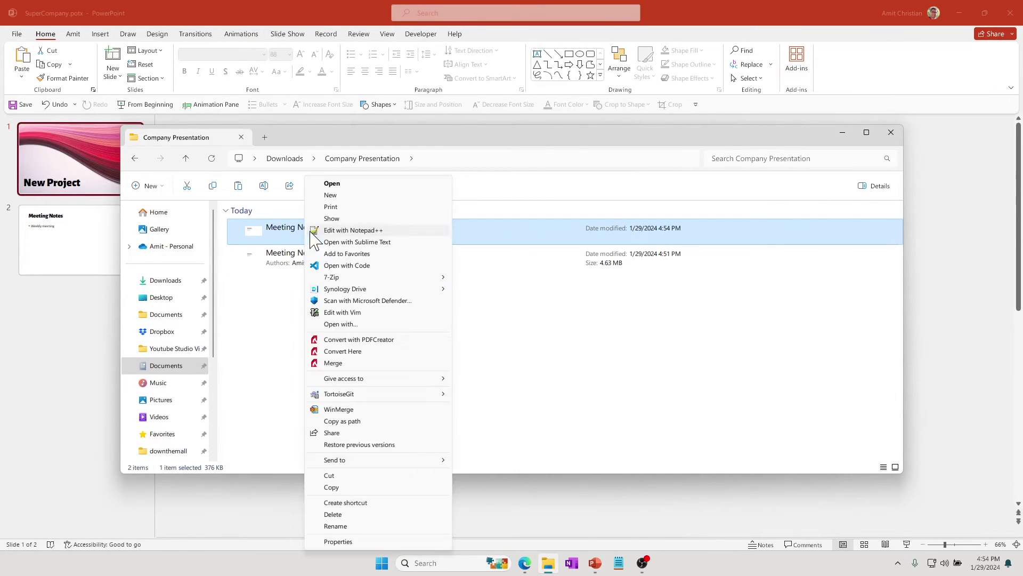
click(397, 540)
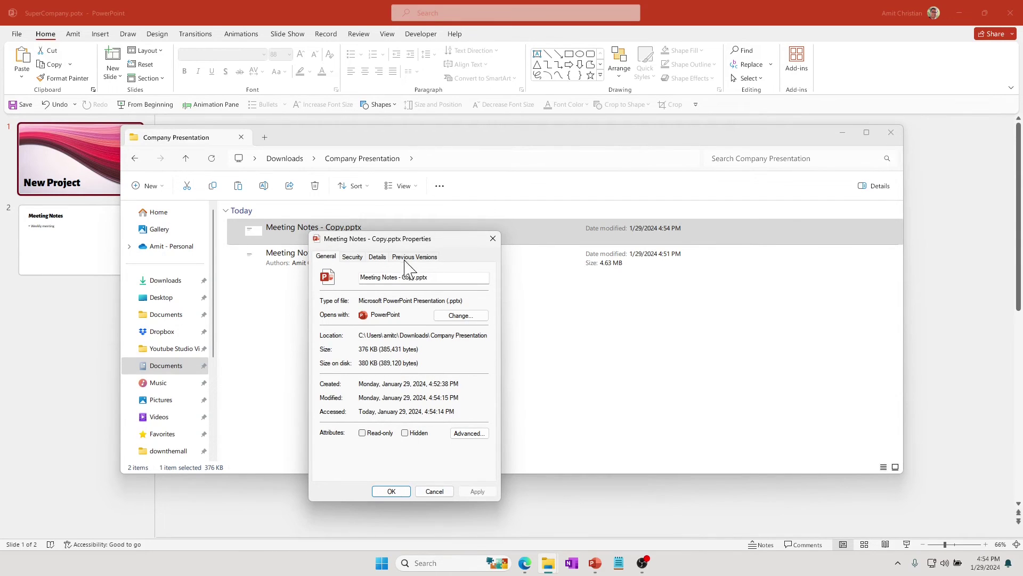
drag(403, 244, 775, 168)
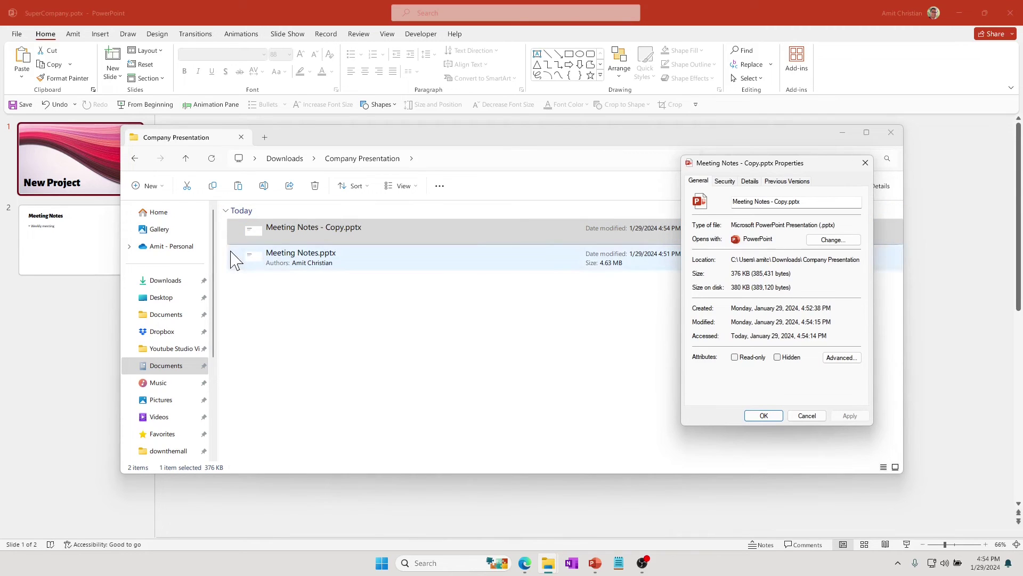
click(1012, 12)
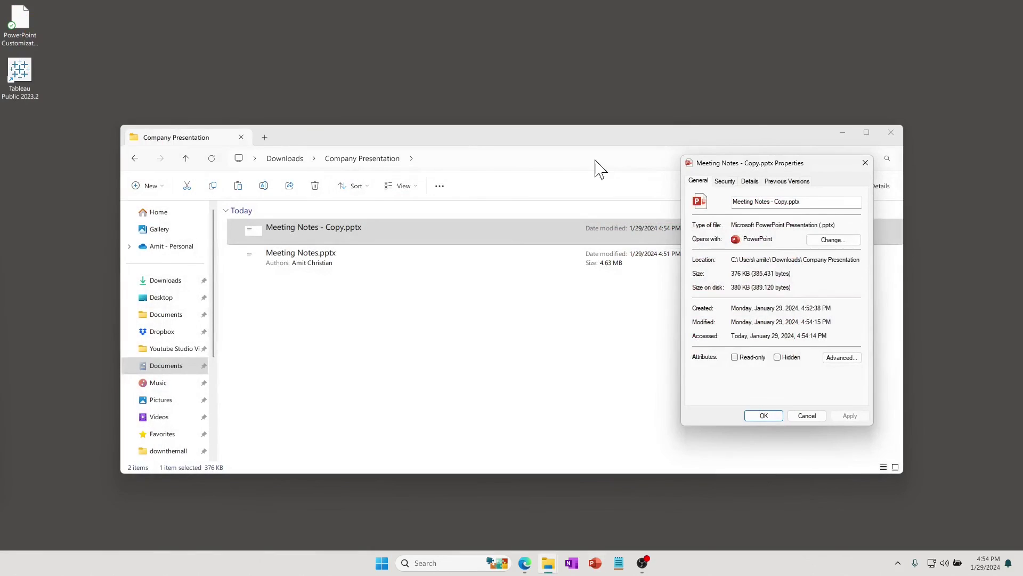
drag(482, 139, 478, 116)
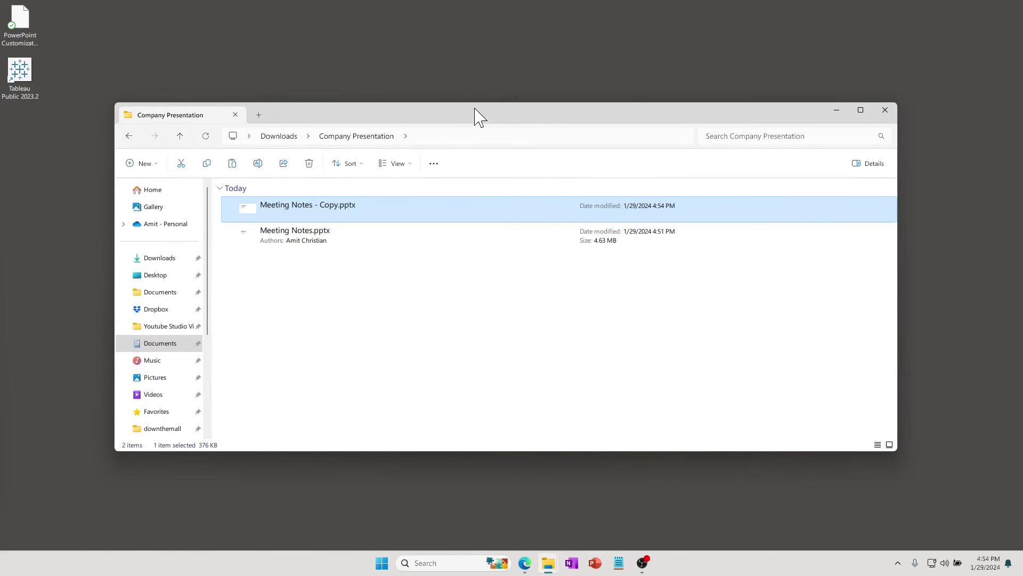